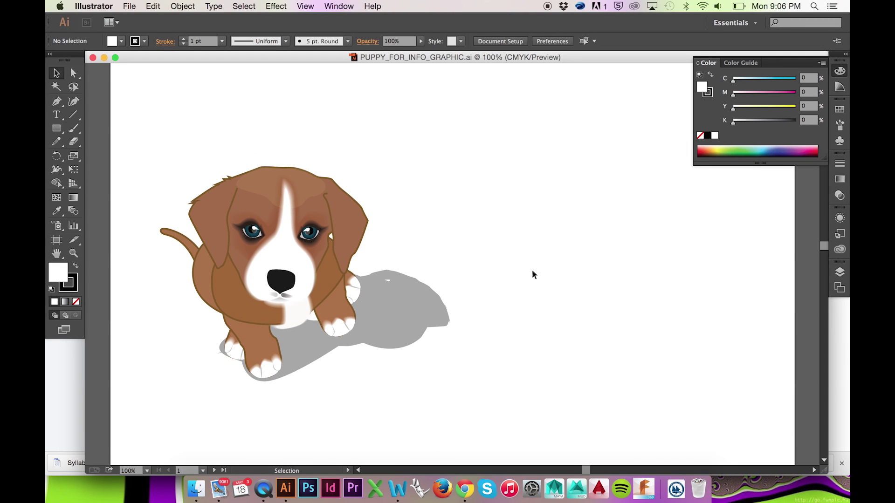
Select the grey shadow shape under the puppy and delete it
left_click(431, 314)
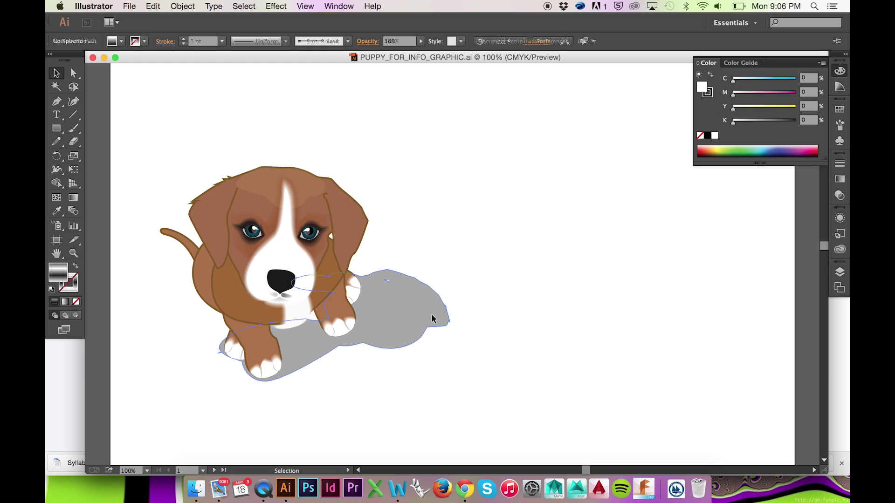
key("Delete")
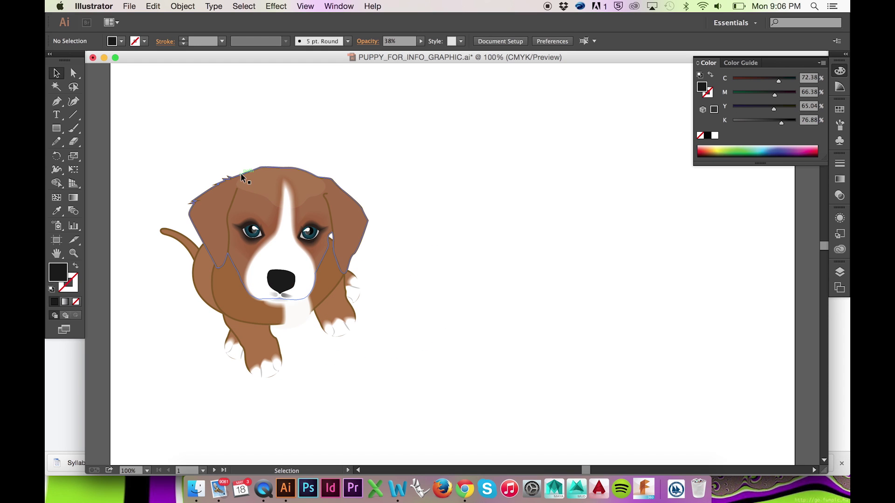
Marquee-select the whole puppy, copy and paste it, and drag the copy rightward
left_click_drag(141, 142, 433, 368)
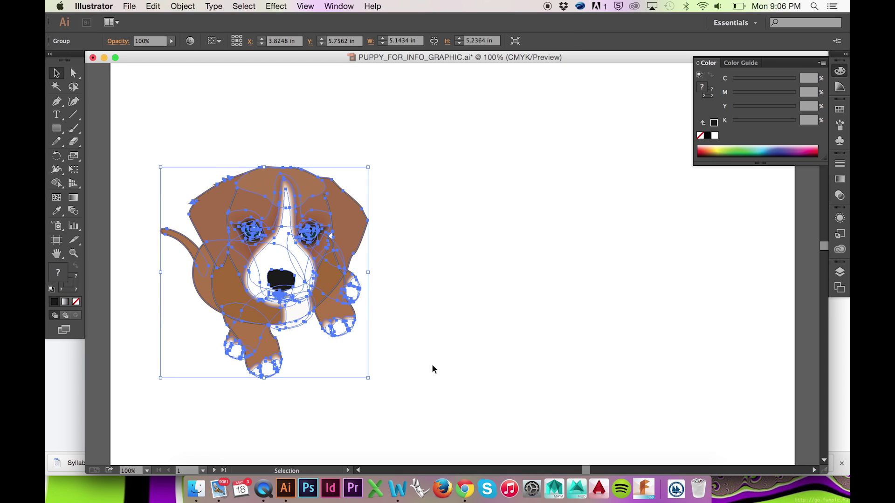
key("a")
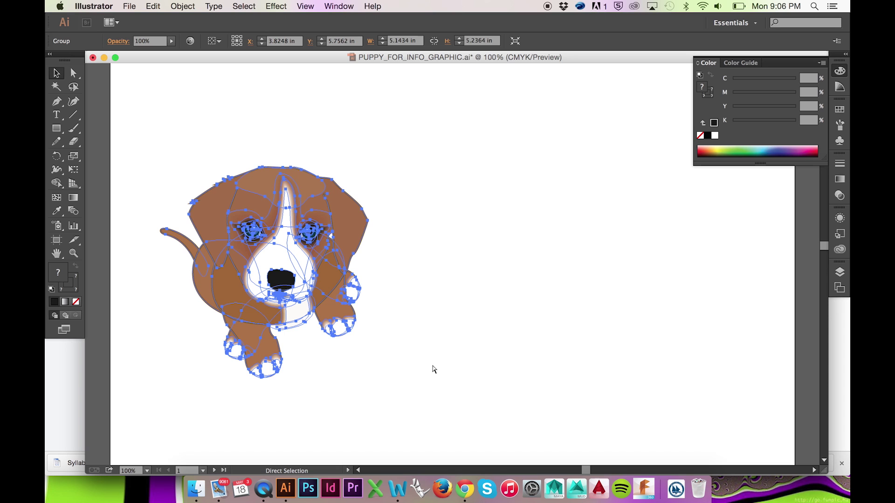
key("v")
key("ctrl+c")
key("ctrl+v")
mouse_move(369, 225)
left_mouse_down()
mouse_move(495, 207)
mouse_move(480, 209)
left_mouse_up()
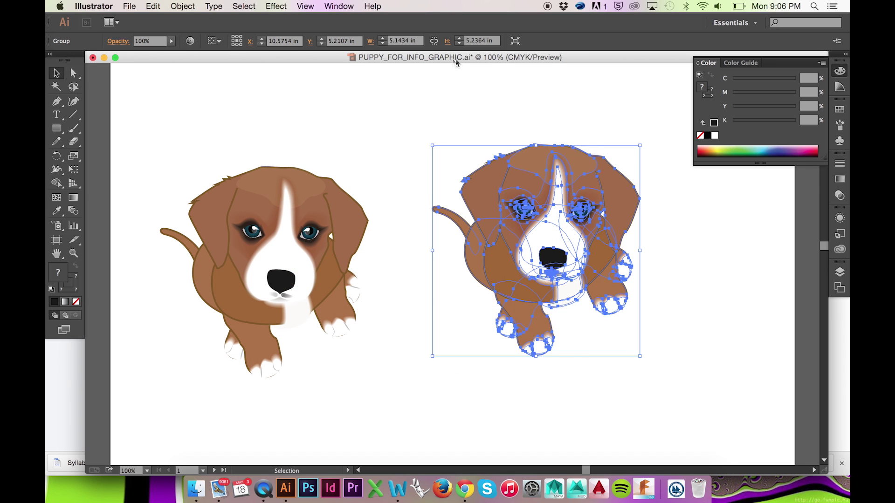
Merge the duplicate puppy into one shape with Pathfinder Unite
left_click(339, 7)
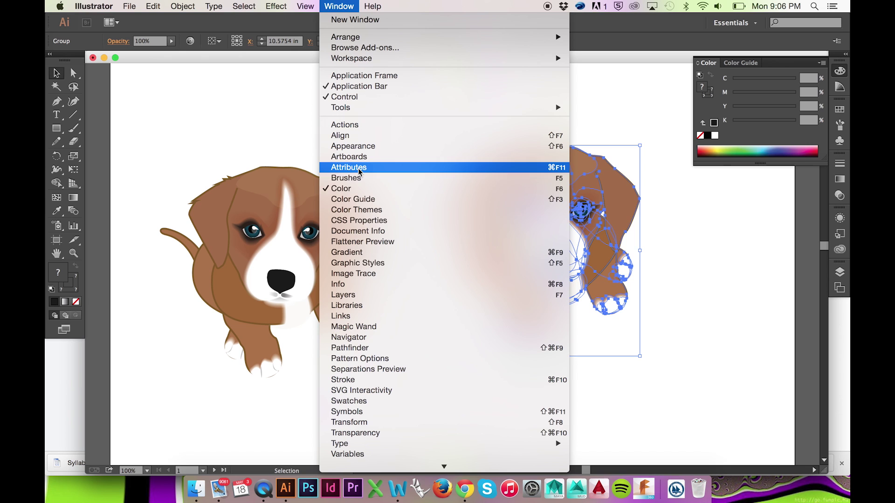
left_click(360, 348)
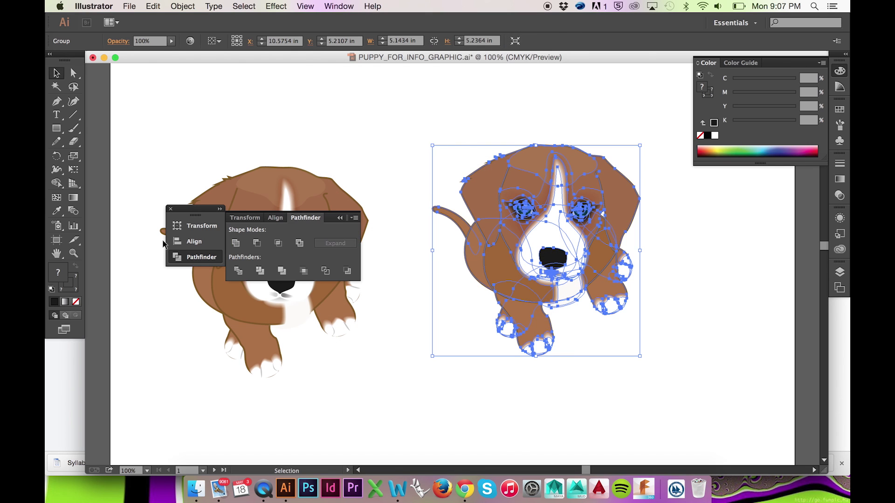
left_click(237, 243)
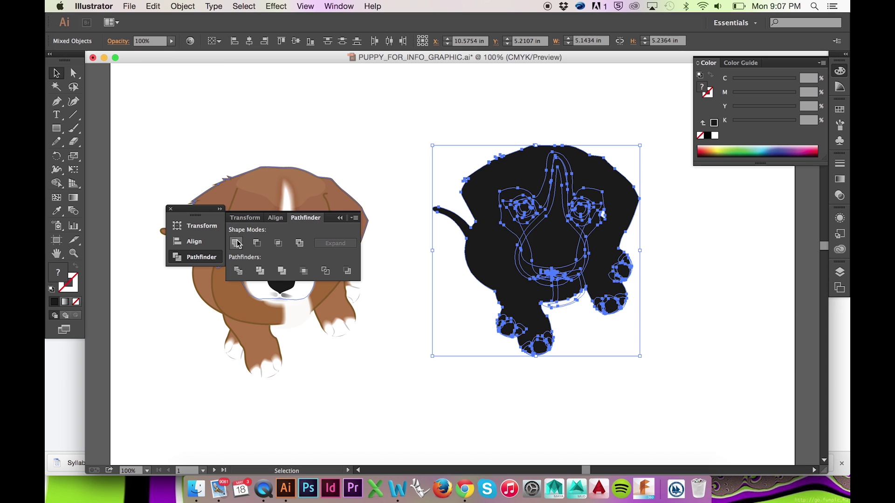
left_click(170, 210)
Set the merged black silhouette's opacity to 23%
left_click(538, 393)
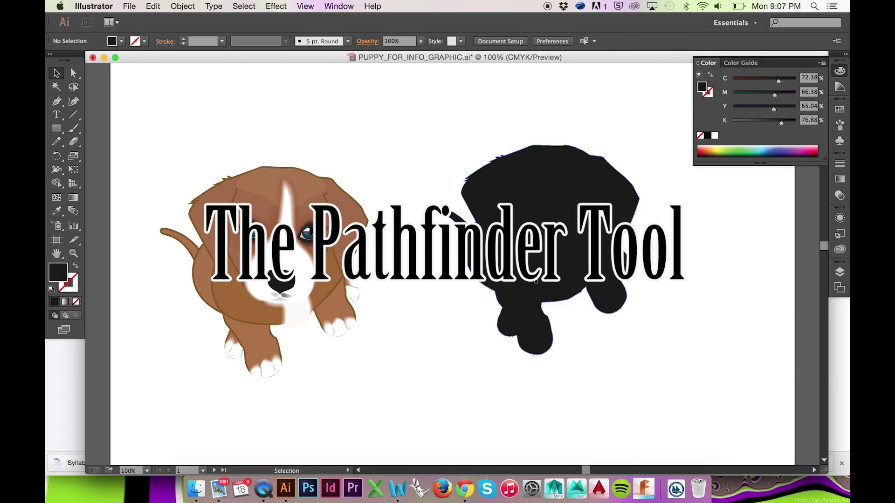
left_click(517, 287)
left_click(422, 41)
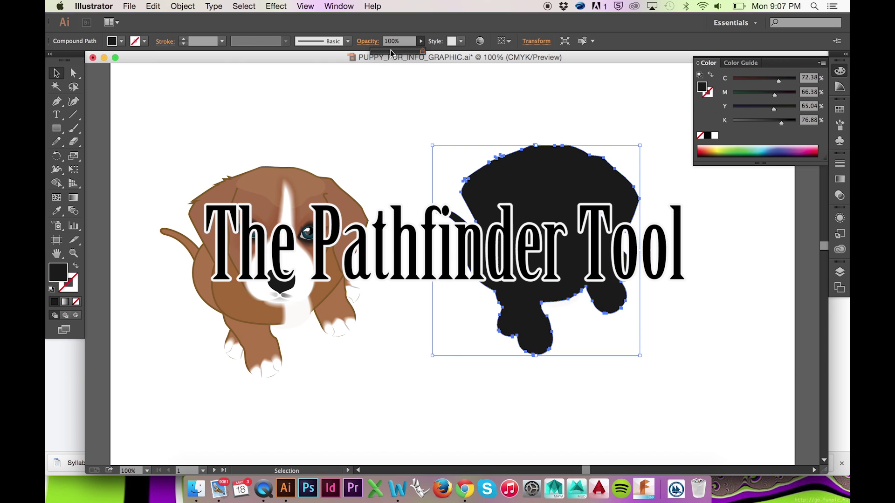
left_click_drag(385, 56, 385, 56)
Drag the grey silhouette beside the puppy and move leftover face details to the lower artboard
left_click(523, 116)
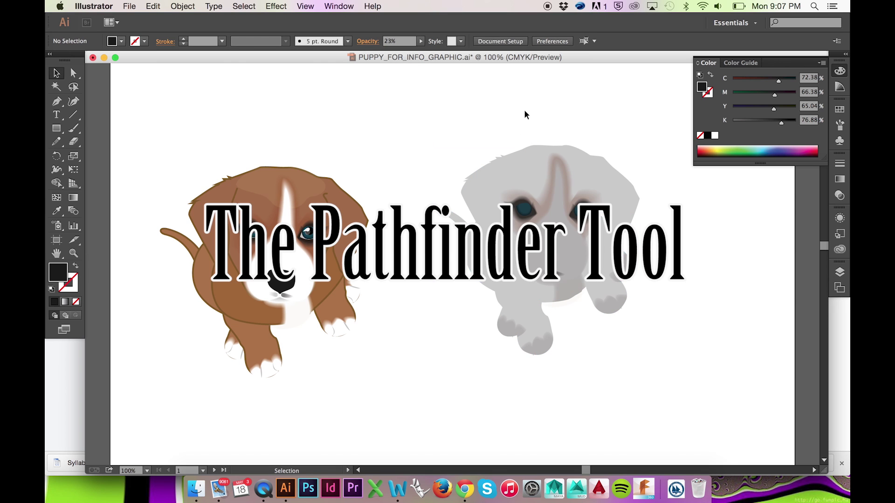
mouse_move(478, 211)
left_mouse_down()
mouse_move(460, 260)
mouse_move(348, 296)
left_mouse_up()
left_click_drag(579, 229, 667, 259)
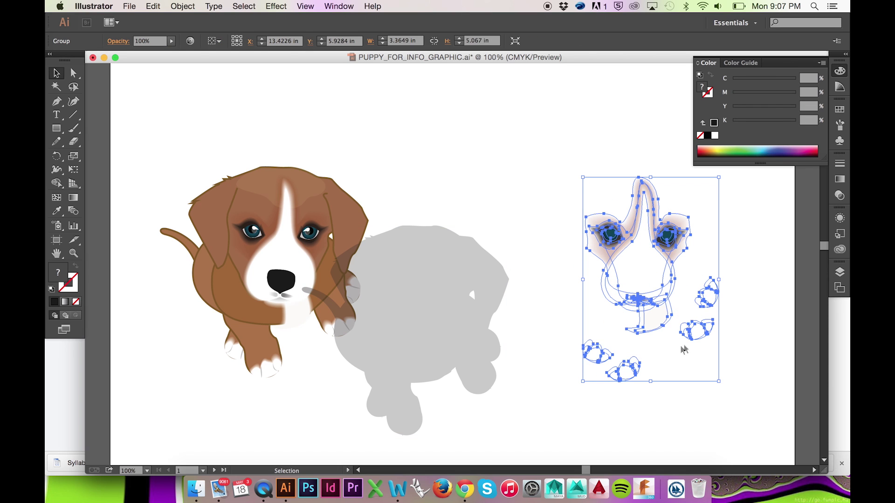
left_click(736, 363)
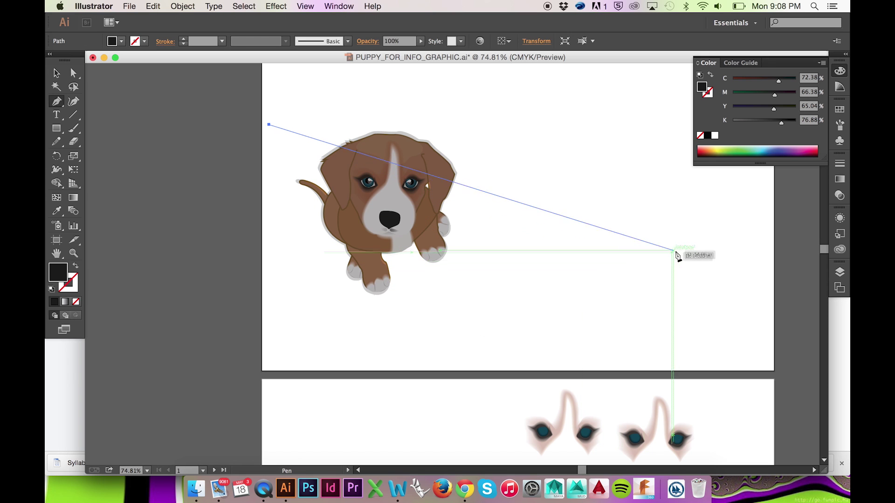
Draw three diagonal Pen perspective guide lines across the artboard, repositioning the last one
left_click(674, 251)
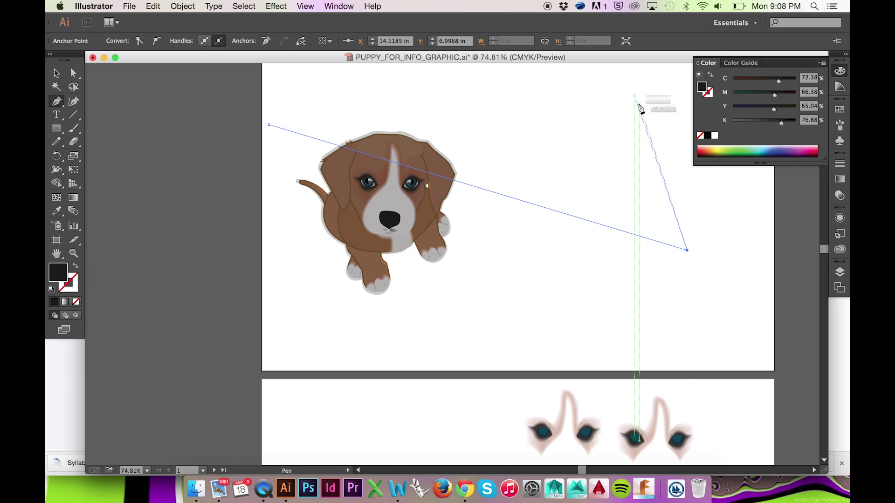
key("Return")
left_click(264, 166)
left_click(576, 330)
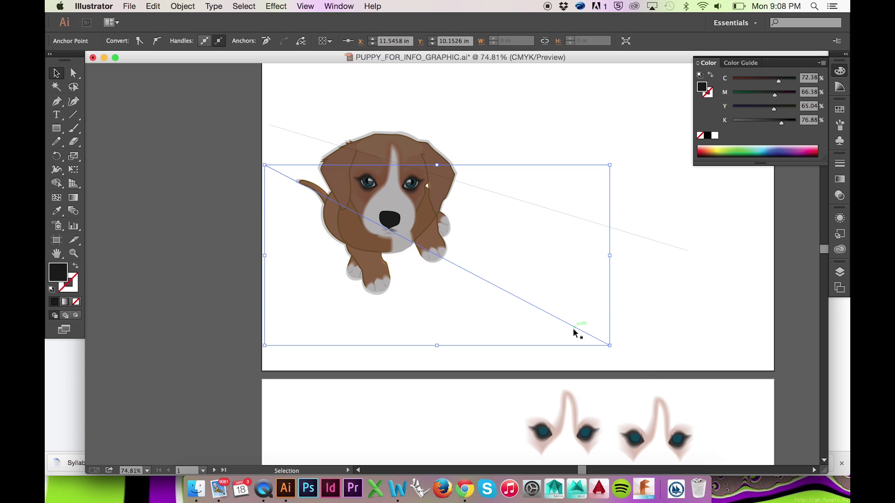
key("Return")
left_click(372, 309)
left_click(677, 115)
key("v")
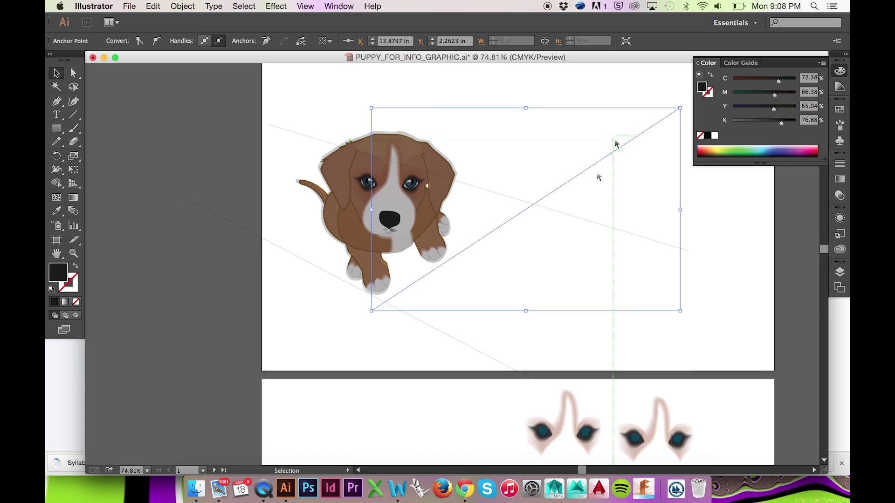
scroll(597, 176, "right", 3)
mouse_move(466, 226)
left_mouse_down()
mouse_move(480, 260)
mouse_move(559, 105)
left_mouse_up()
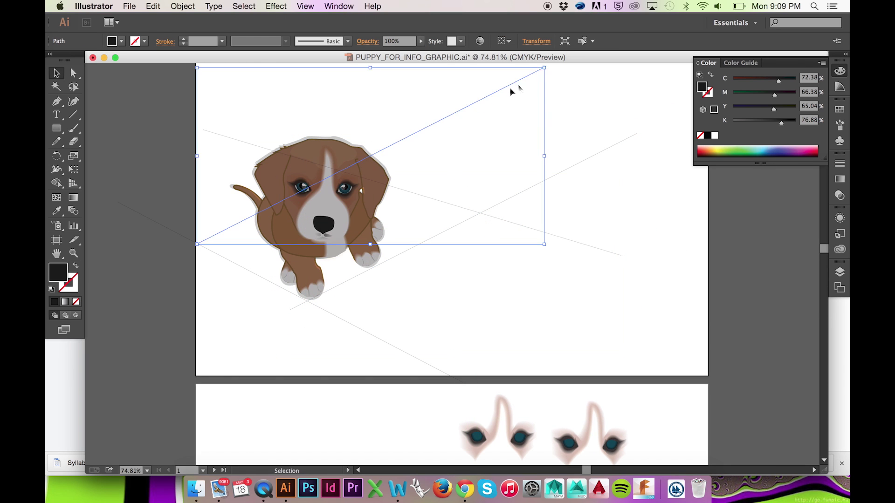
left_click(315, 246)
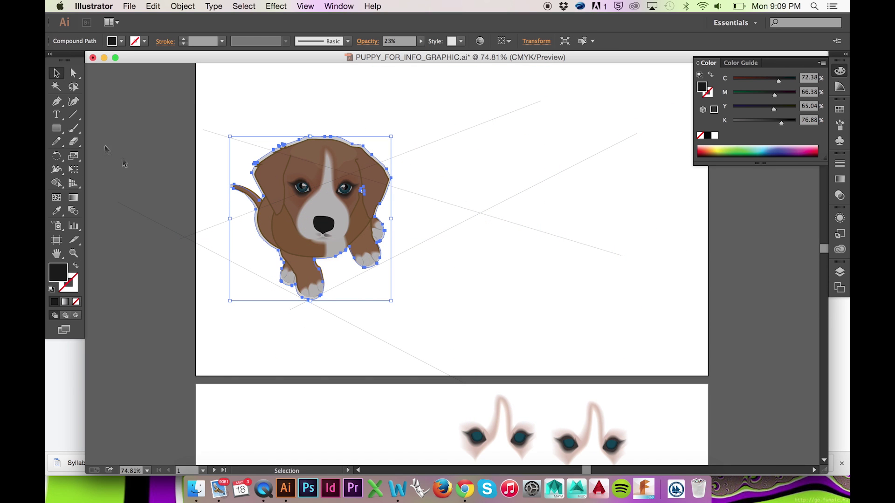
Free Distort the grey silhouette's corners into a flattened, slanted perspective shadow
left_click(74, 172)
left_click(100, 180)
left_click_drag(391, 138, 540, 231)
left_click_drag(233, 201, 340, 189)
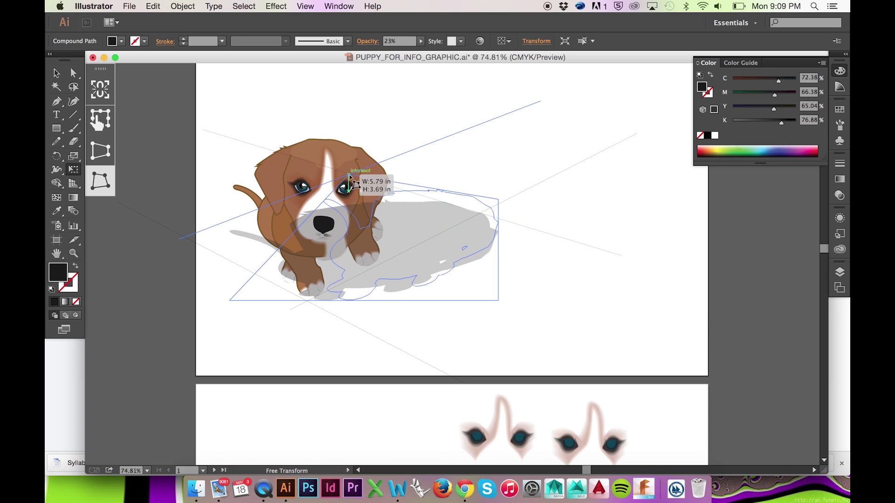
mouse_move(329, 308)
left_mouse_down()
mouse_move(190, 240)
mouse_move(504, 253)
mouse_move(314, 305)
mouse_move(301, 268)
mouse_move(436, 257)
mouse_move(461, 289)
mouse_move(424, 280)
left_mouse_up()
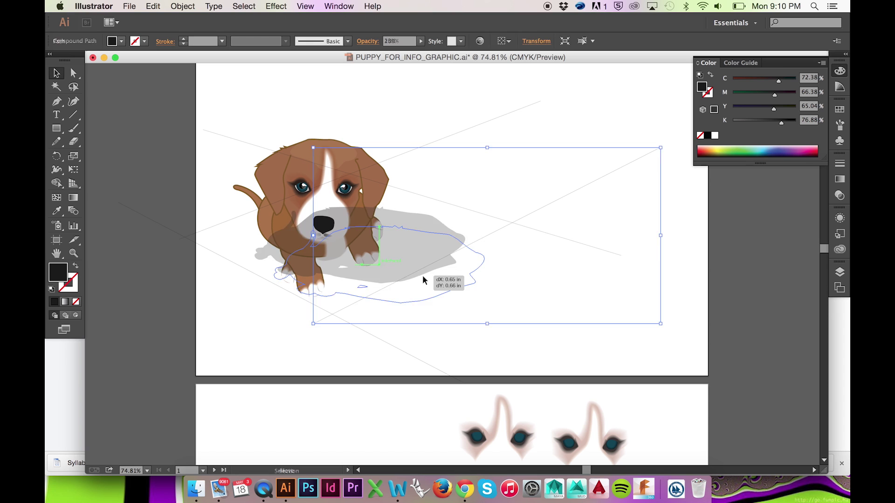
key("v")
left_click(550, 284)
Send the grey shadow to the back, behind the puppy
left_click(426, 260)
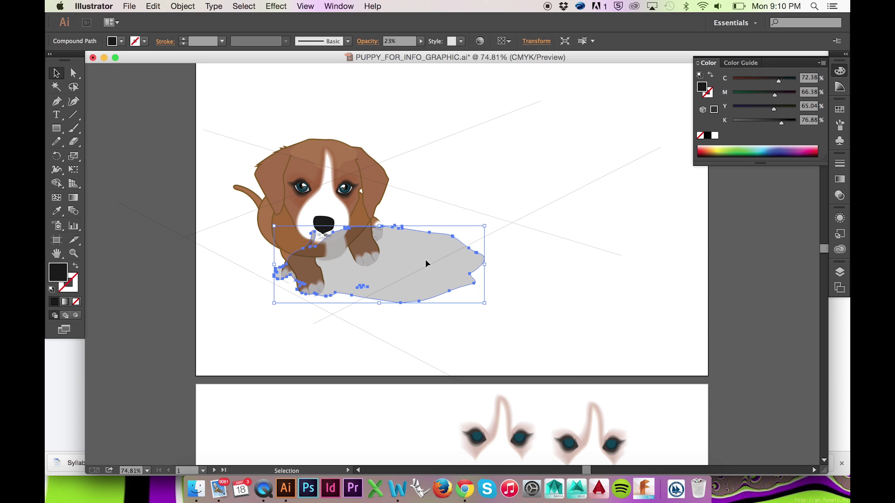
right_click(440, 274)
mouse_move(466, 365)
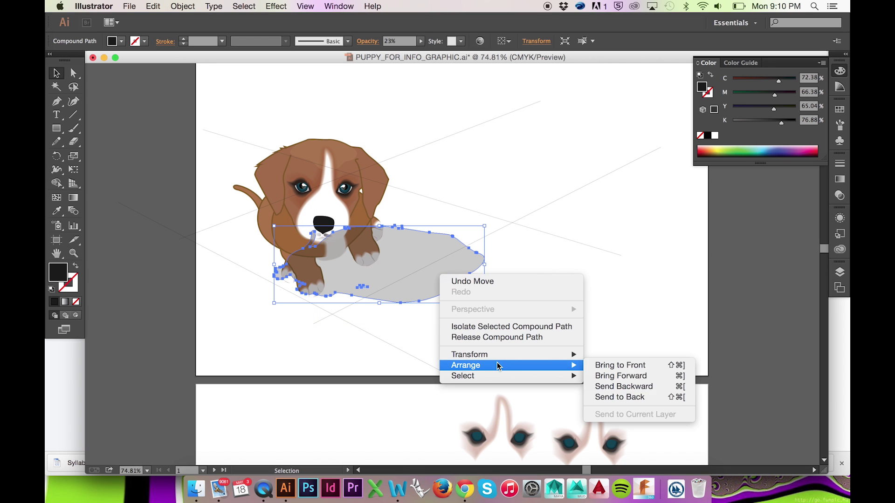
left_click(638, 397)
left_click(581, 303)
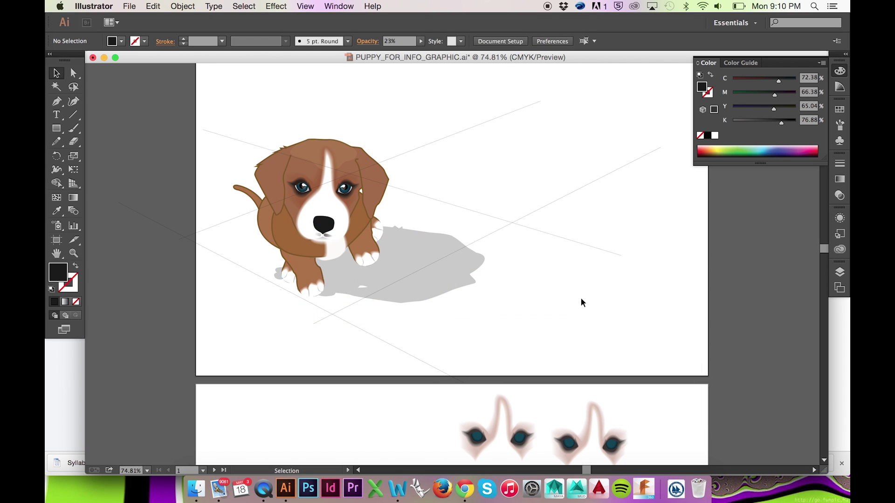